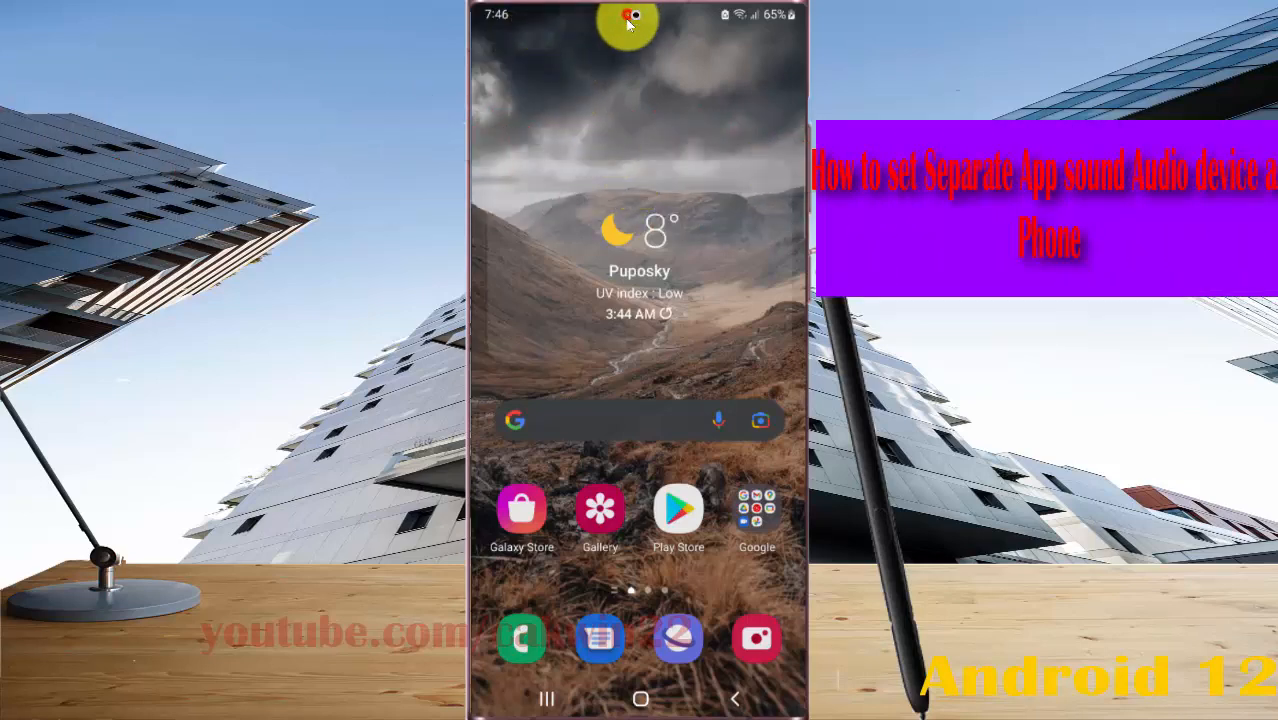
Step: Pull down the quick settings panel from the top of the home screen
left_click_drag(615, 22, 648, 315)
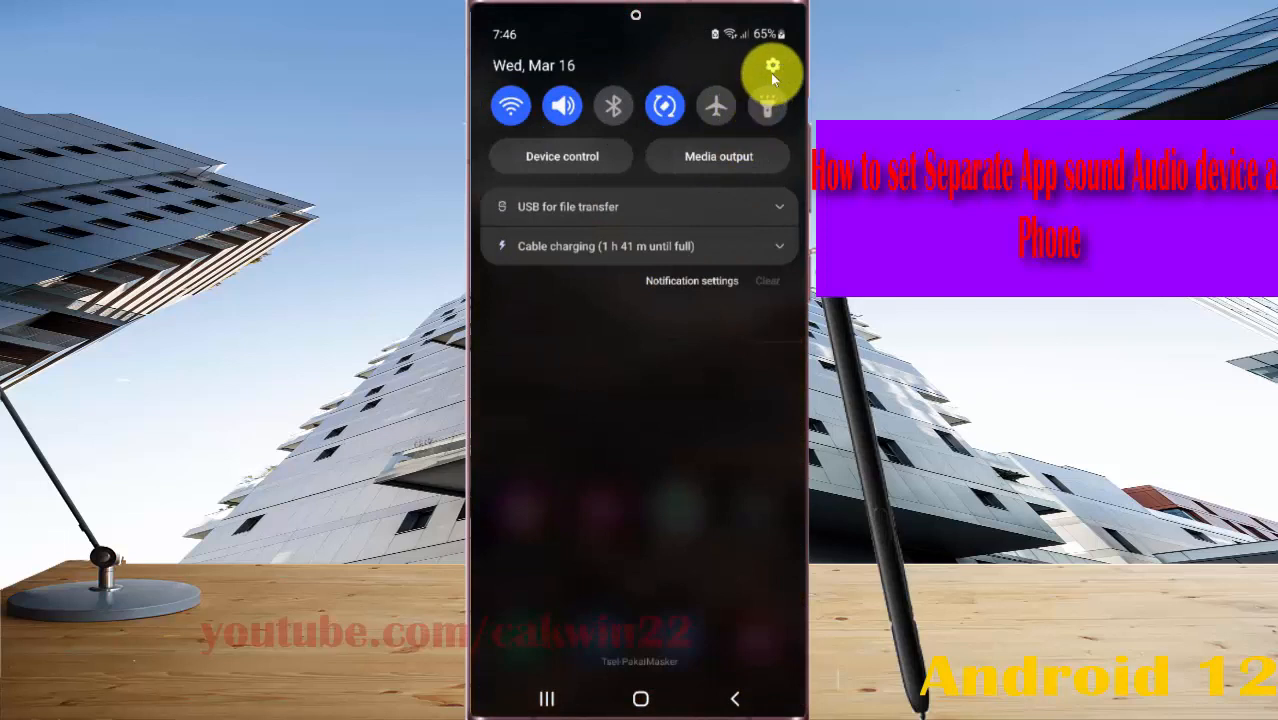
Step: Enter Settings from the gear icon and go to Sounds and vibration
left_click(773, 68)
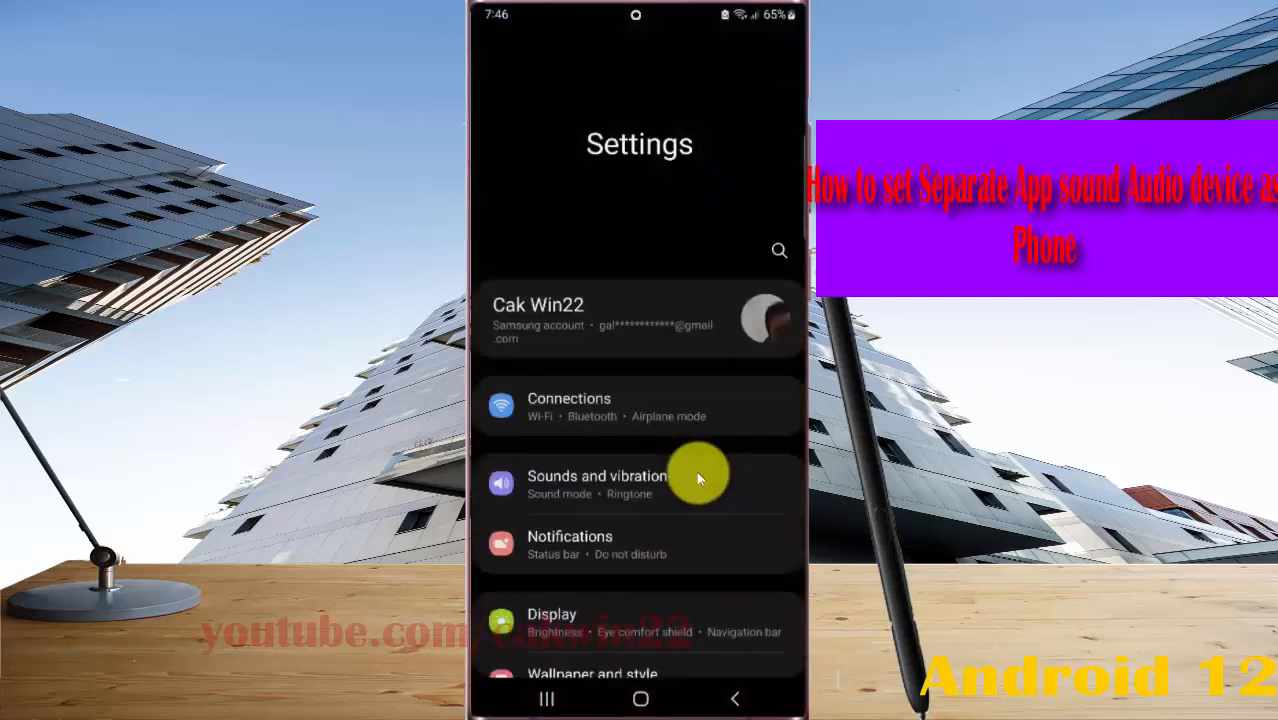
left_click(672, 480)
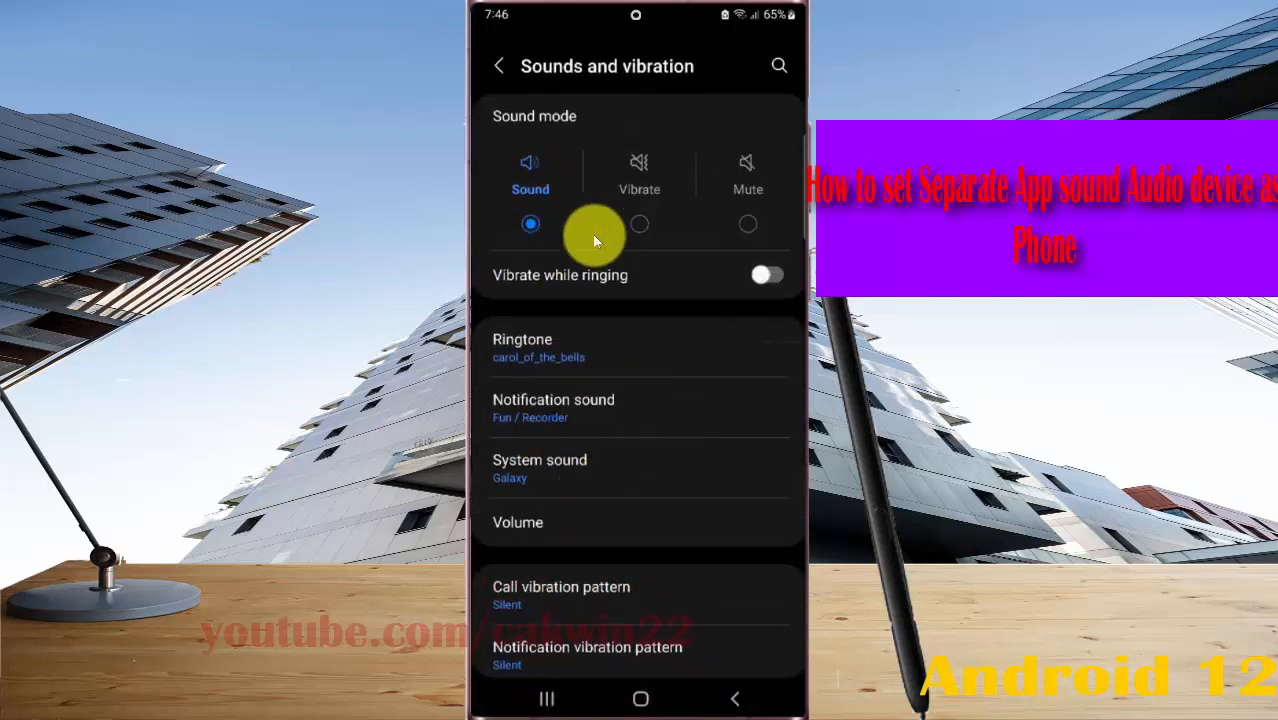
left_click_drag(641, 622, 641, 255)
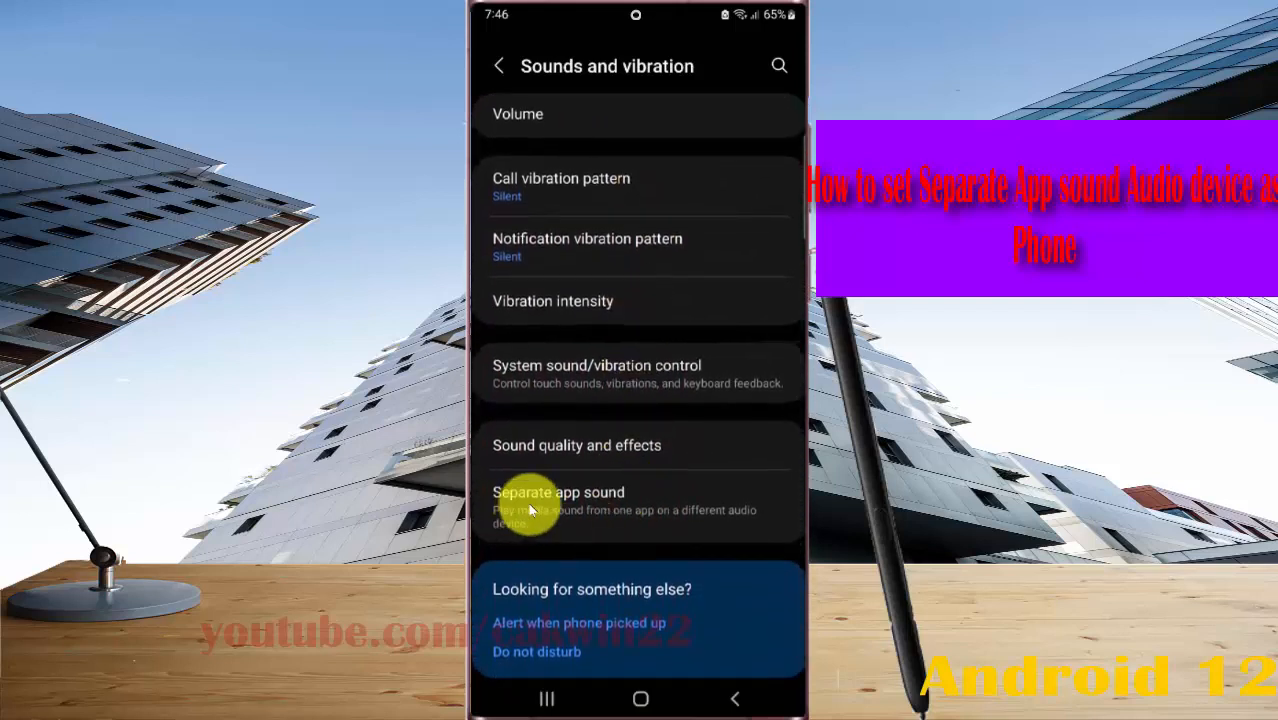
Step: Enter Separate app sound and toggle Turn on now off and back on
left_click(640, 505)
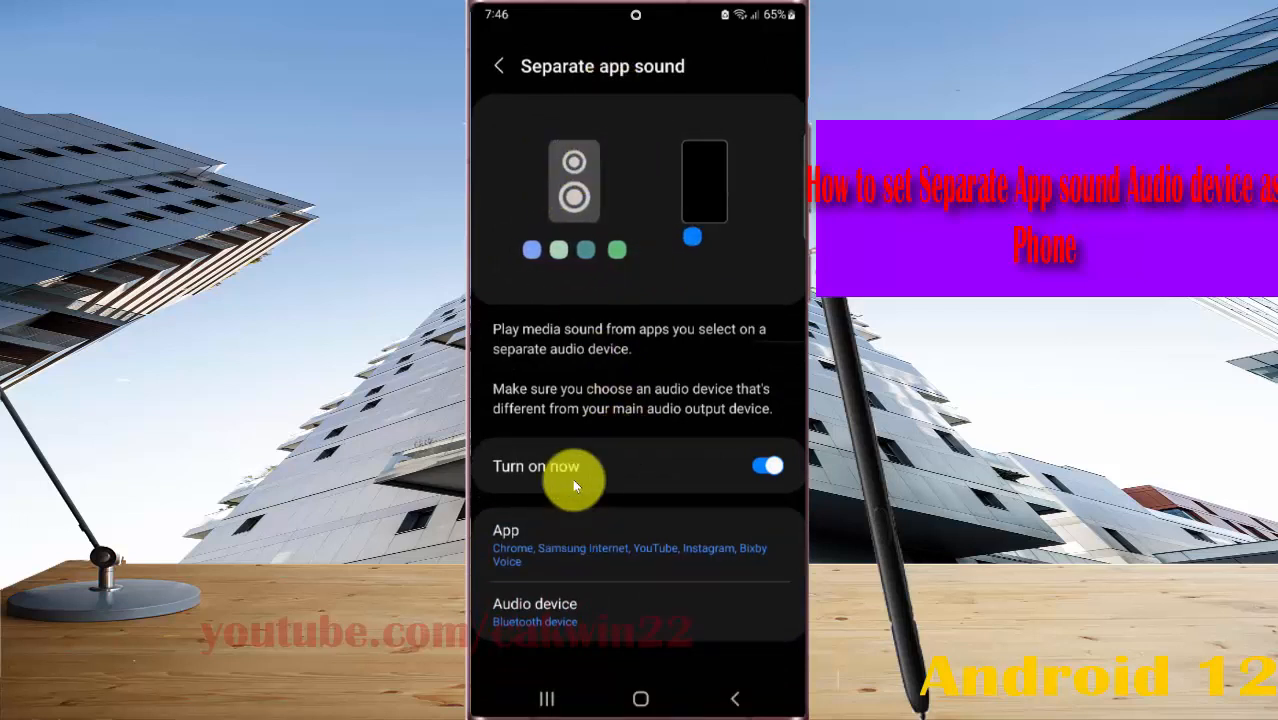
left_click(766, 466)
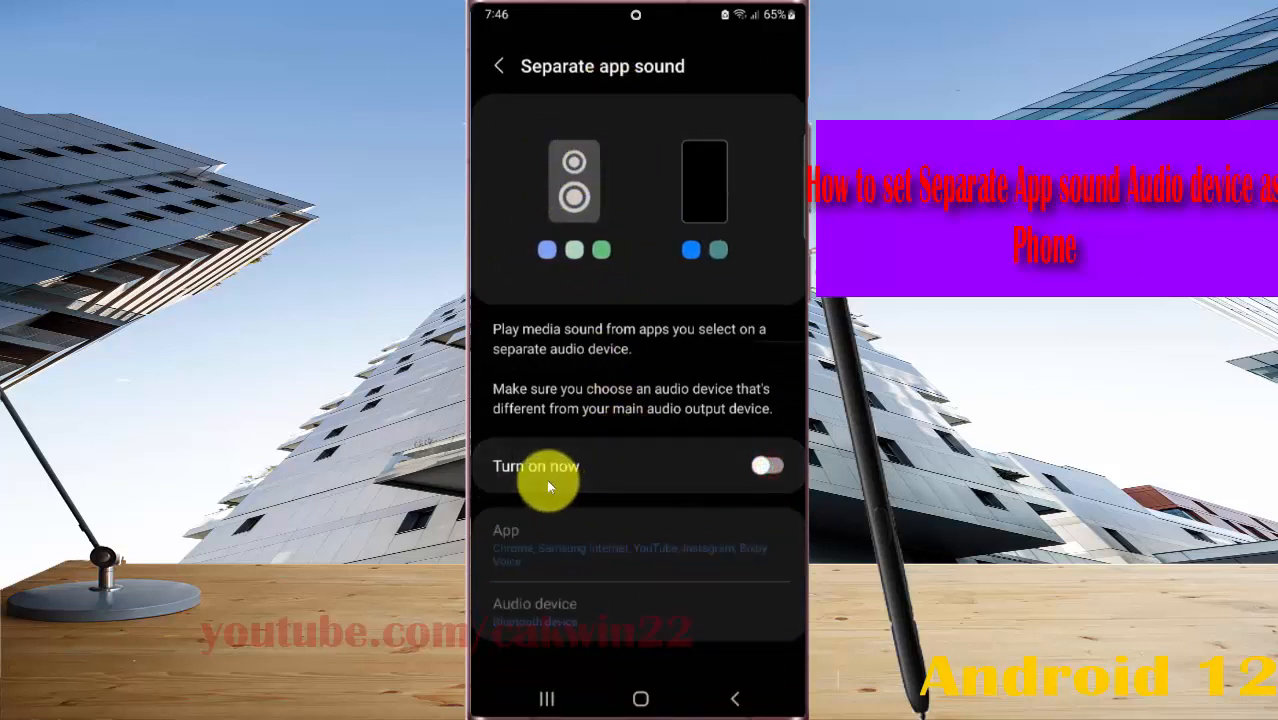
left_click(770, 465)
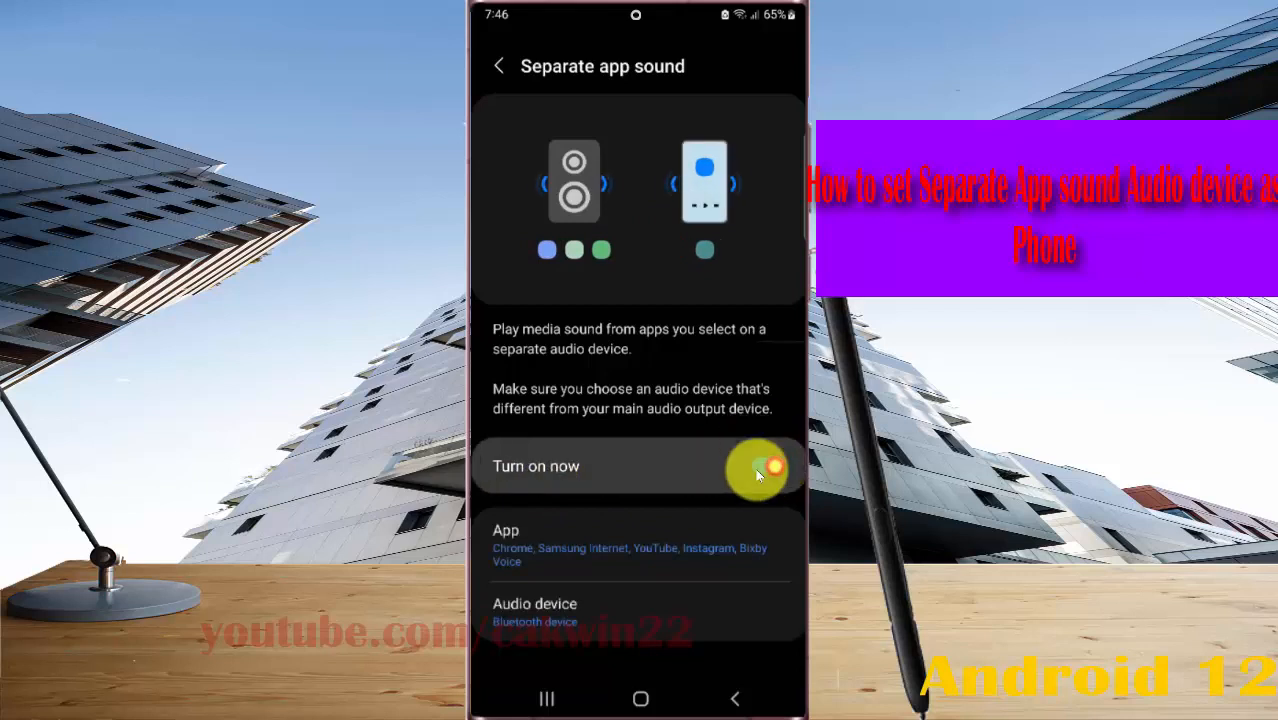
Step: Set the Audio device for the selected apps to Phone instead of Bluetooth
left_click(607, 608)
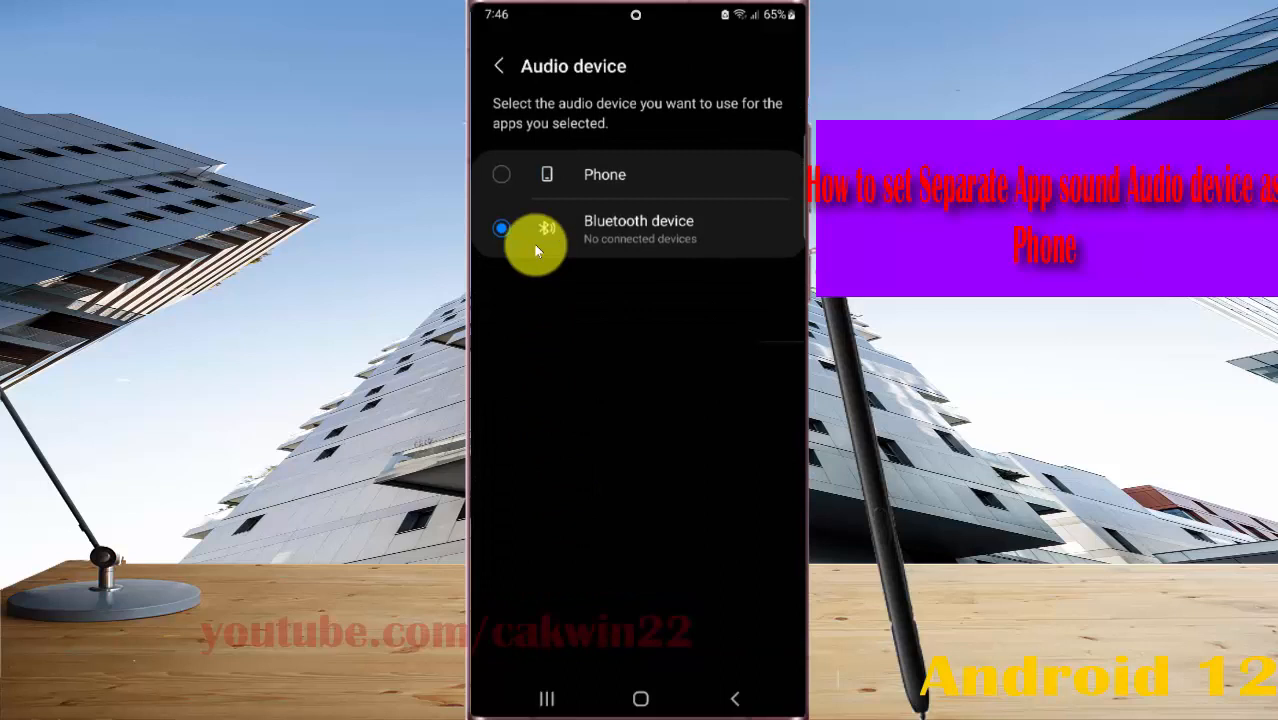
left_click(503, 178)
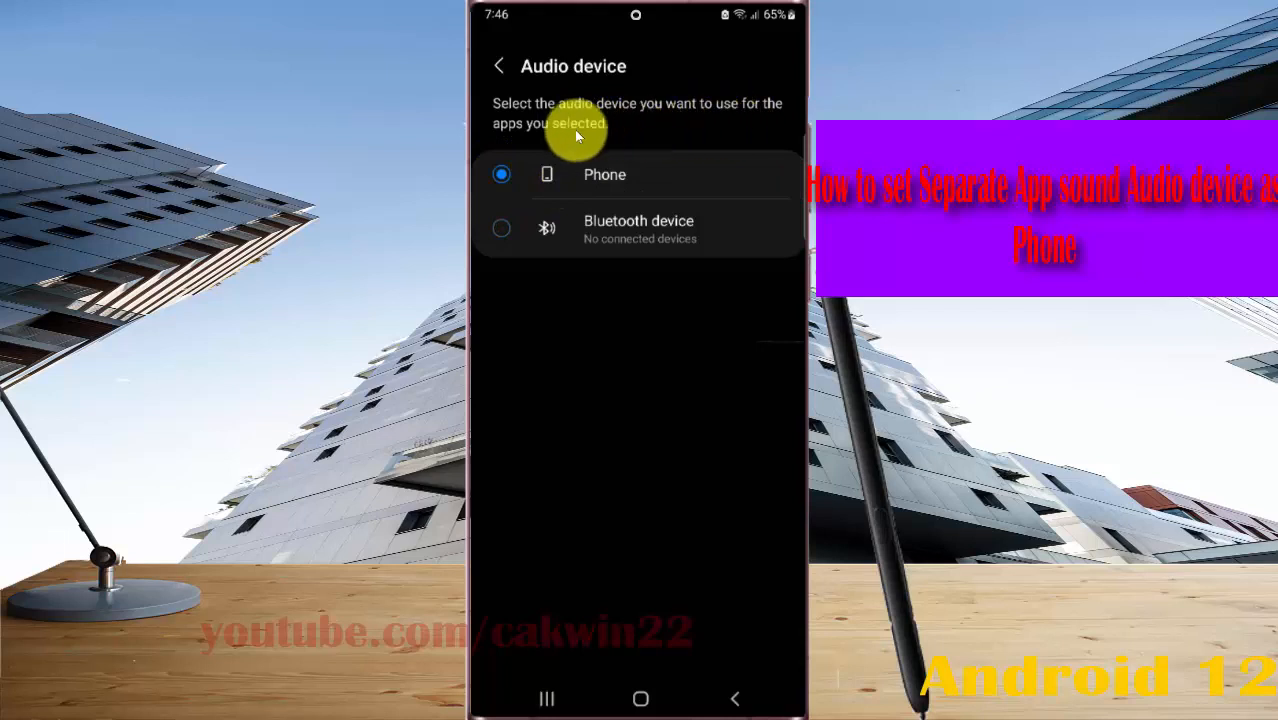
Step: Back out of Separate app sound and return to the home screen
left_click(500, 66)
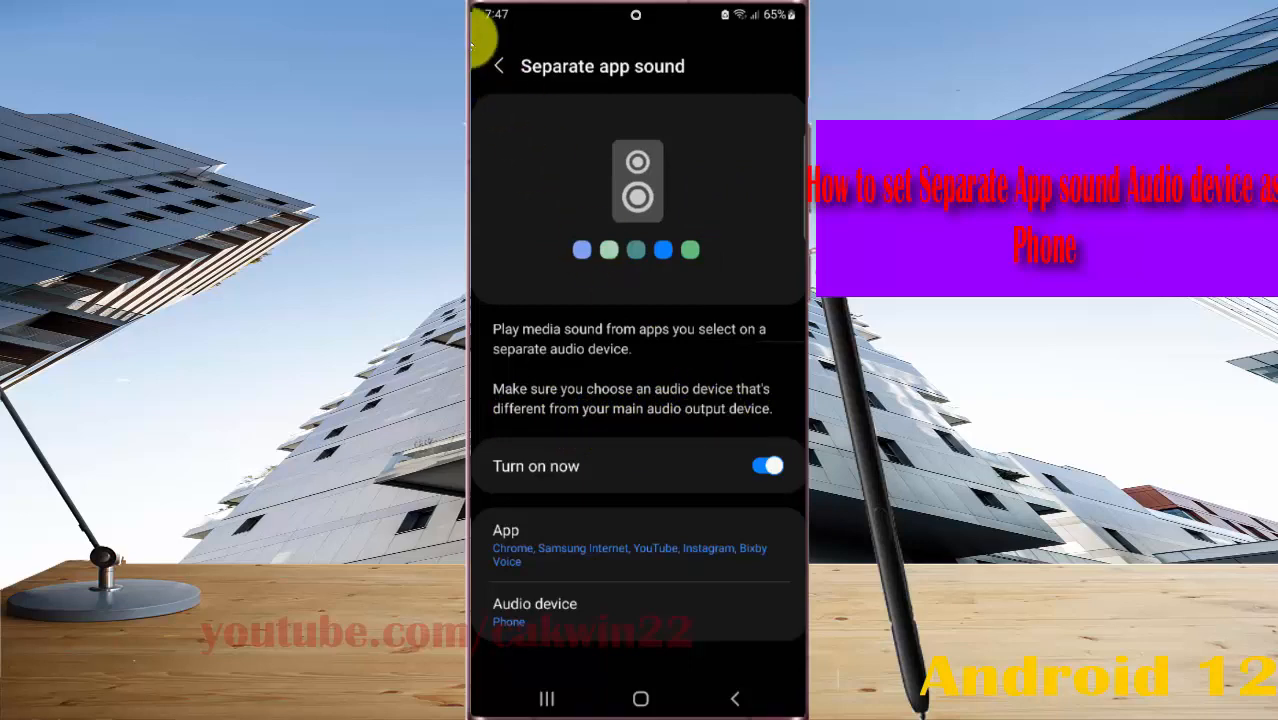
left_click(735, 698)
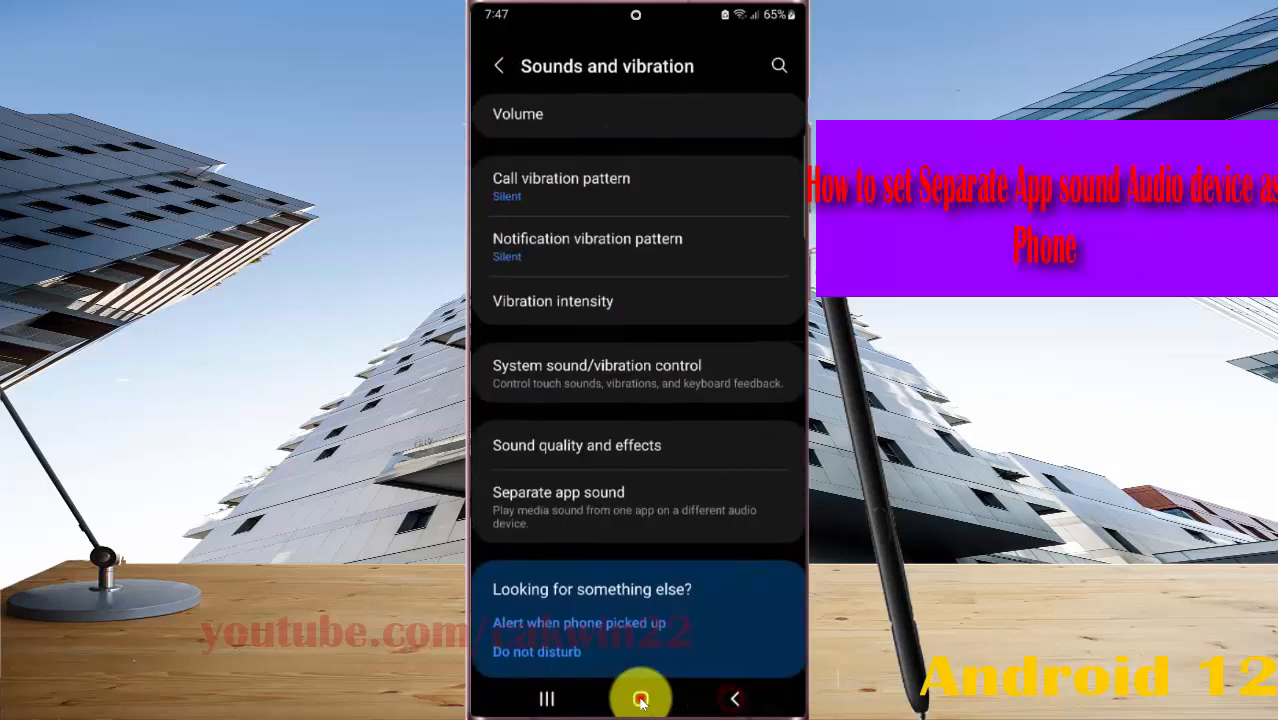